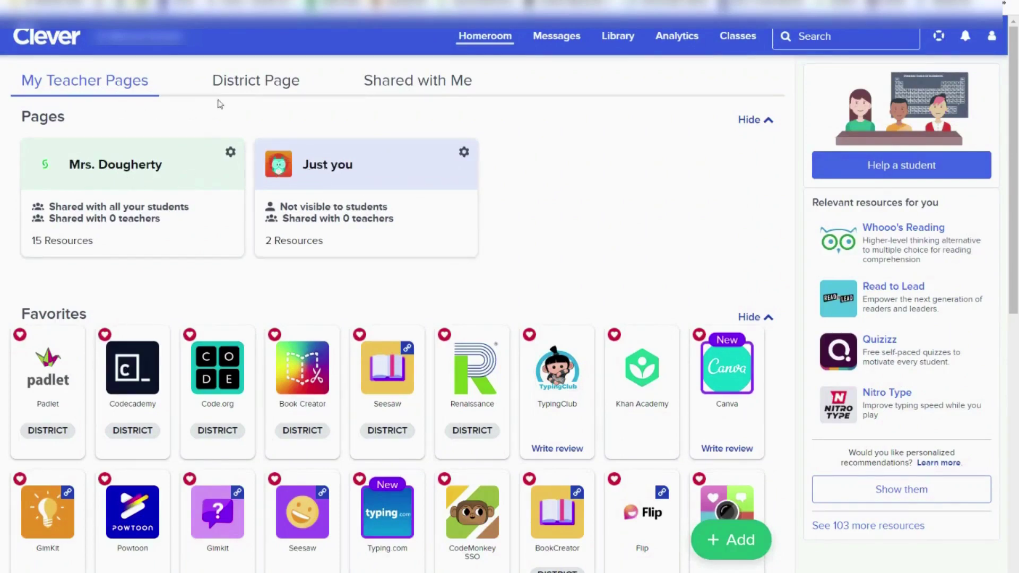
Browse the District Page's district and diocesan favorite apps, then check Shared with Me.
left_click(255, 87)
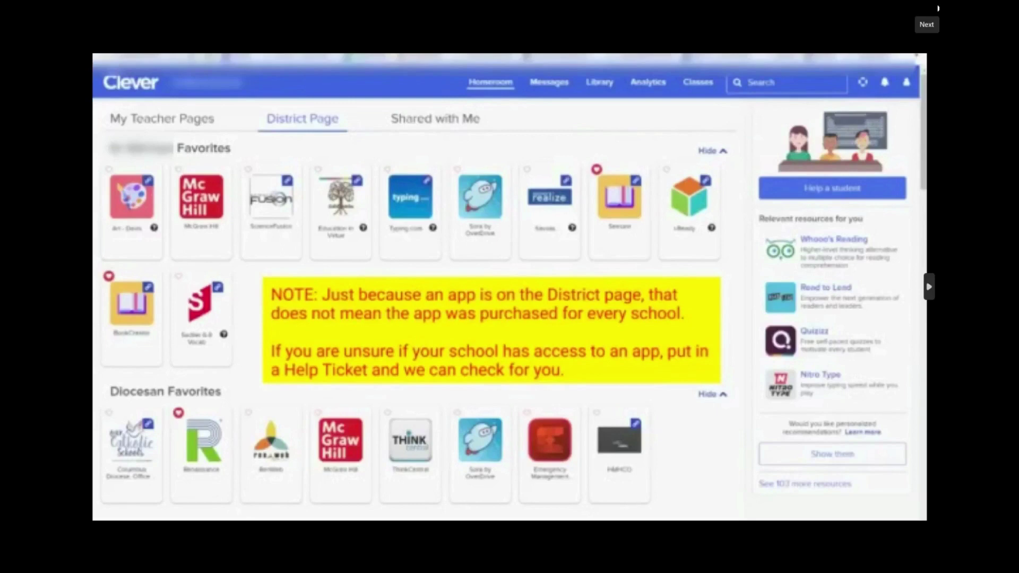
left_click(937, 8)
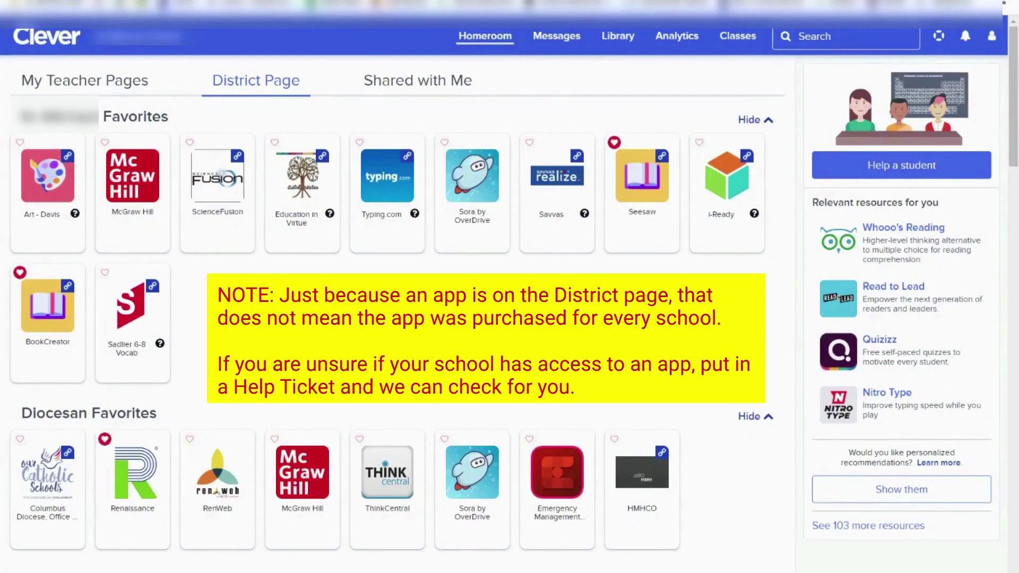
scroll(386, 335, "down", 4)
scroll(451, 106, "up", 4)
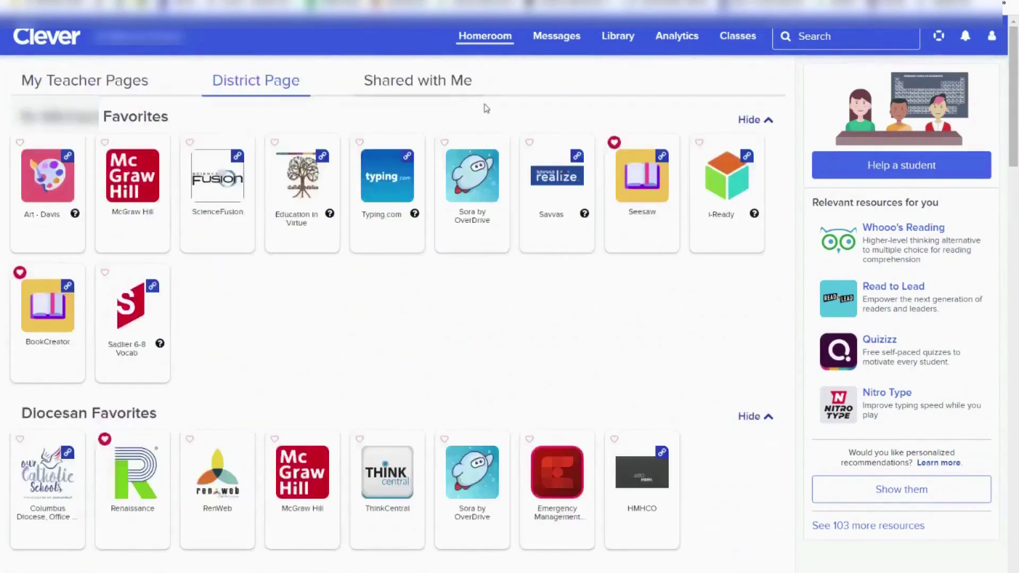
left_click(457, 87)
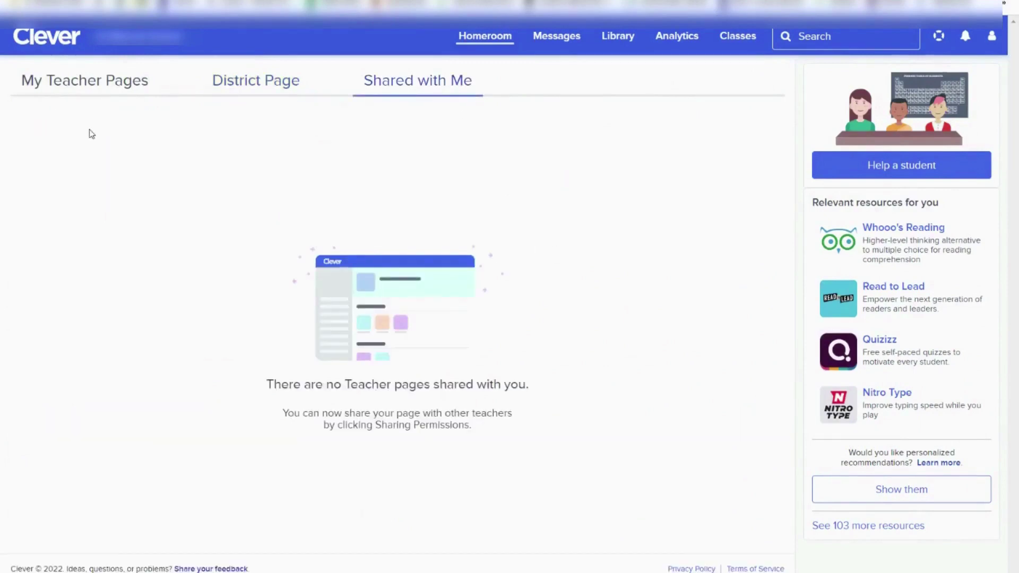
Return to My Teacher Pages and open the Mrs. Dougherty page.
left_click(89, 93)
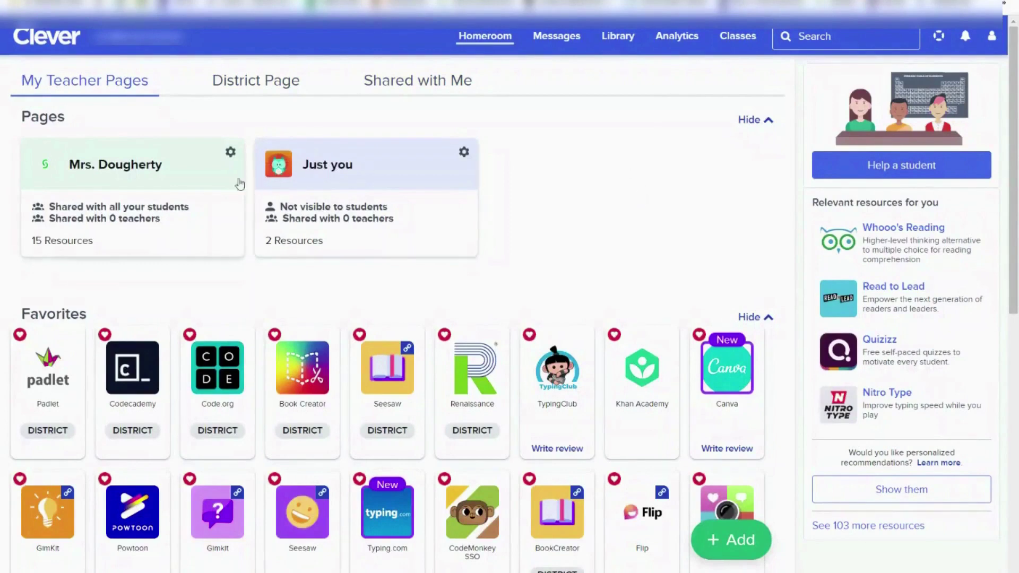
left_click(210, 192)
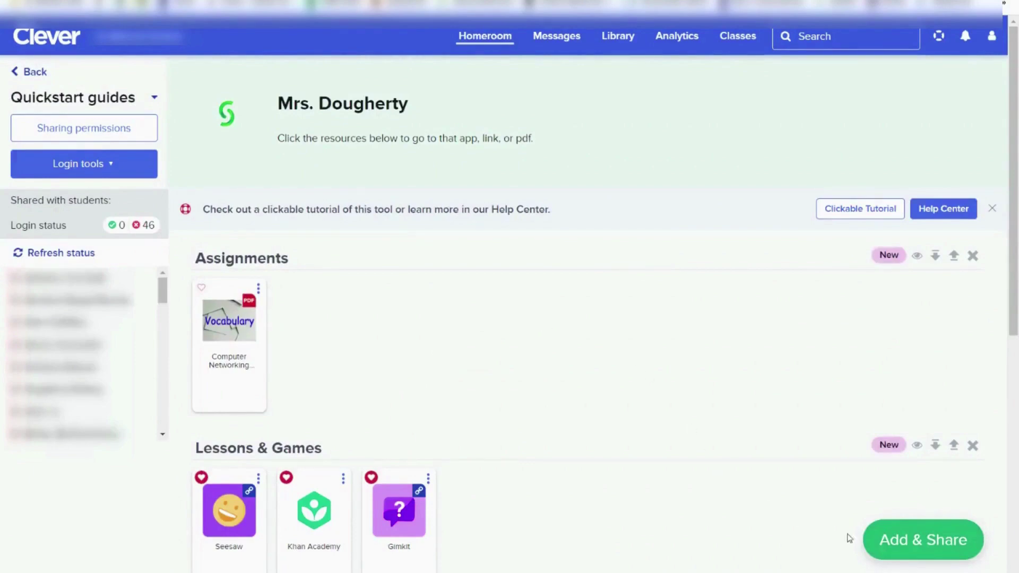
left_click(914, 553)
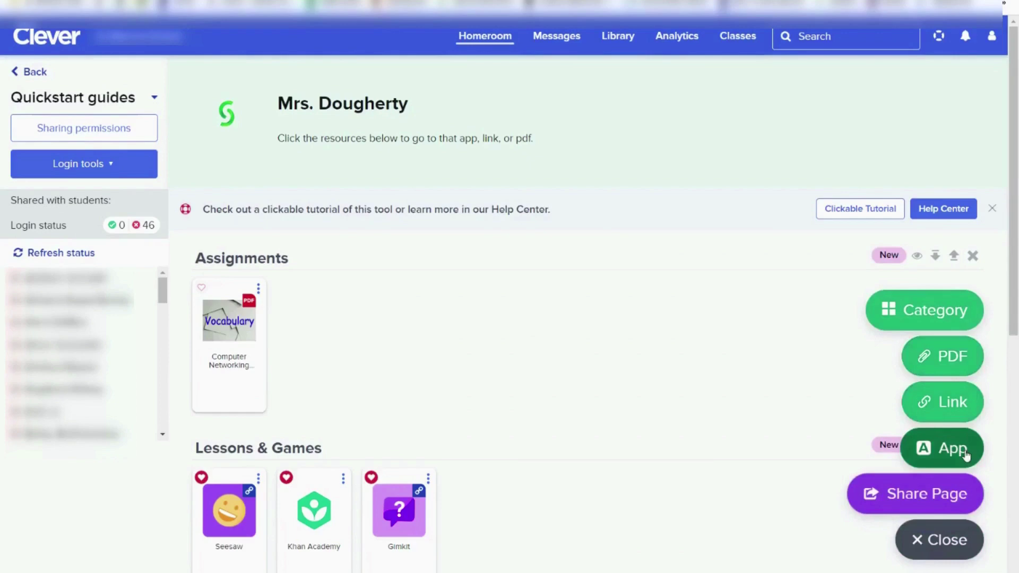
Start a new link with the pasted Nearpod library address and name it Nearpod.
left_click(949, 404)
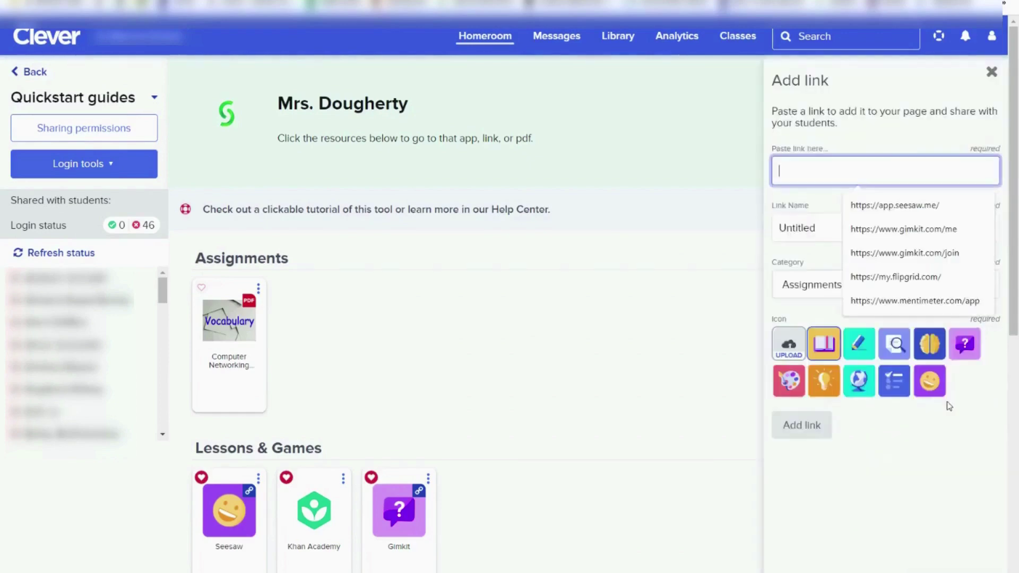
left_click(785, 173)
left_click(783, 171)
right_click(782, 170)
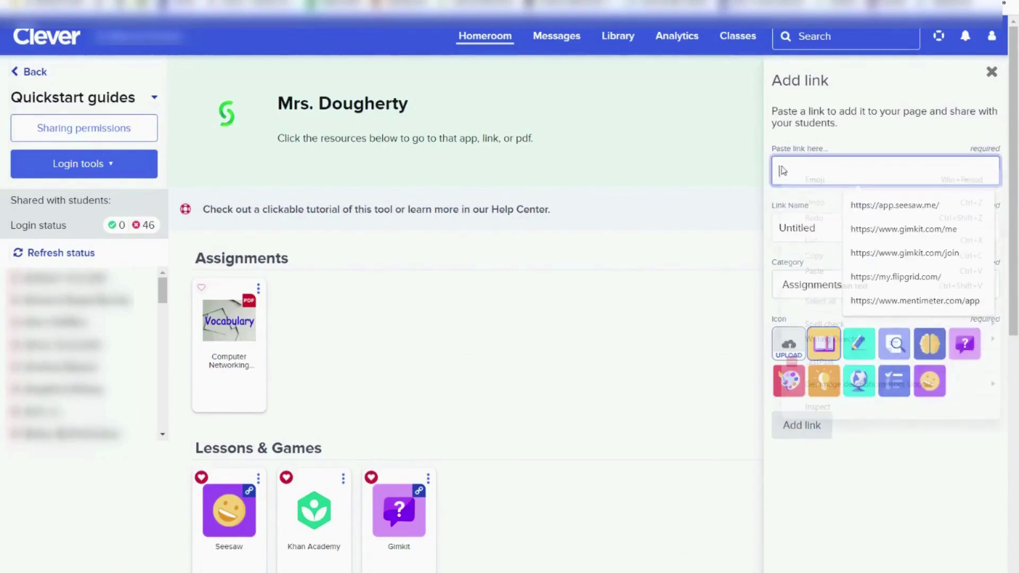
left_click(819, 270)
left_click(852, 223)
key("BackSpace")
key("BackSpace")
key("BackSpace")
key("BackSpace")
key("BackSpace")
key("BackSpace")
key("BackSpace")
key("BackSpace")
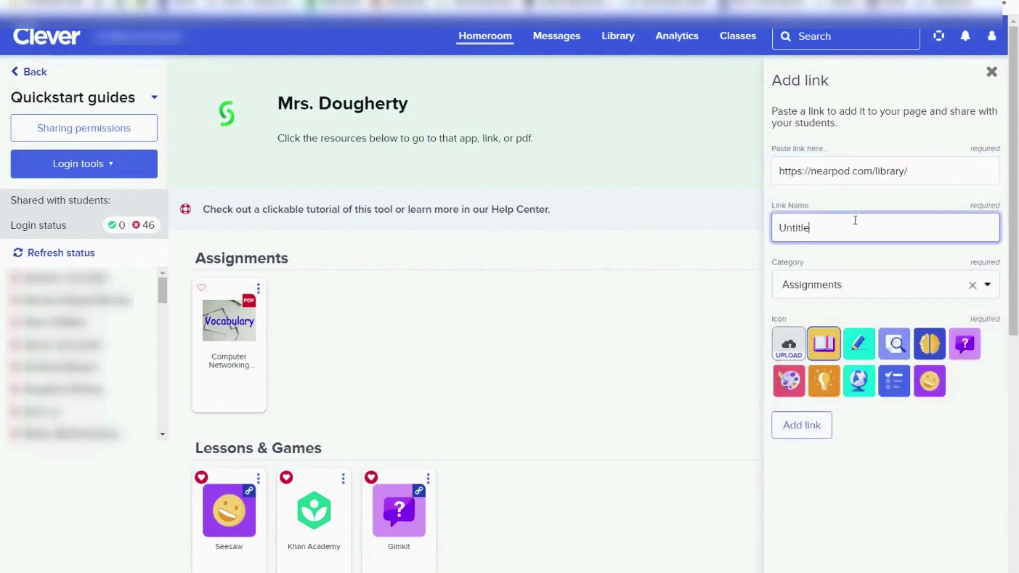
type("Nearpod")
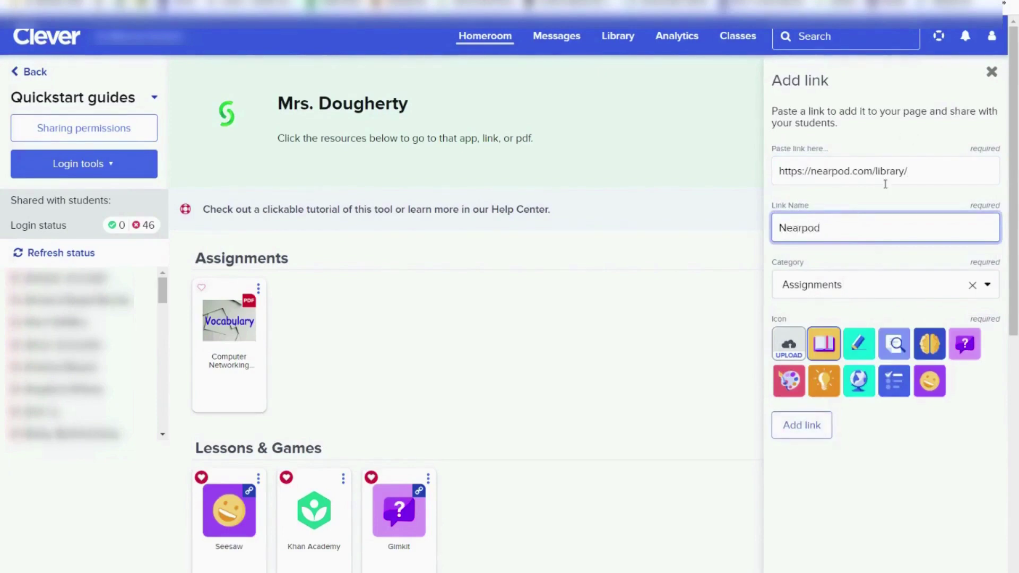
File the Nearpod link under Lessons & Games with the checklist icon and add it.
left_click(971, 290)
left_click(861, 431)
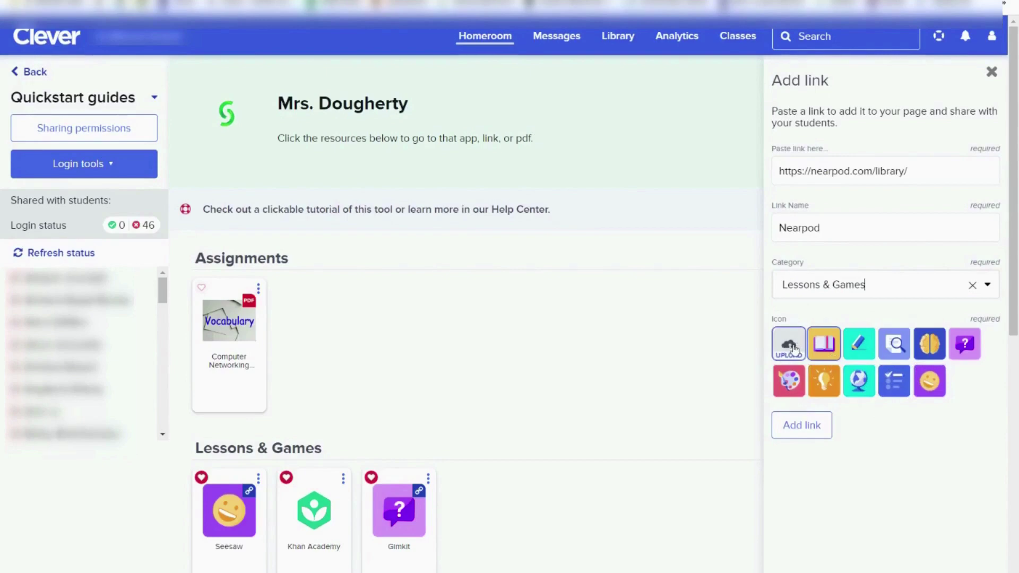
left_click(897, 387)
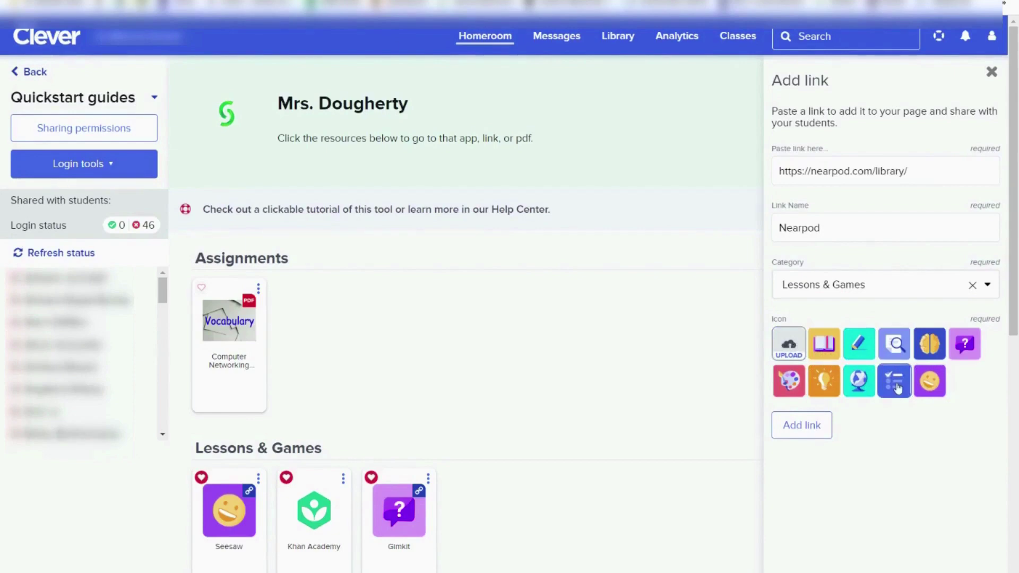
left_click(804, 425)
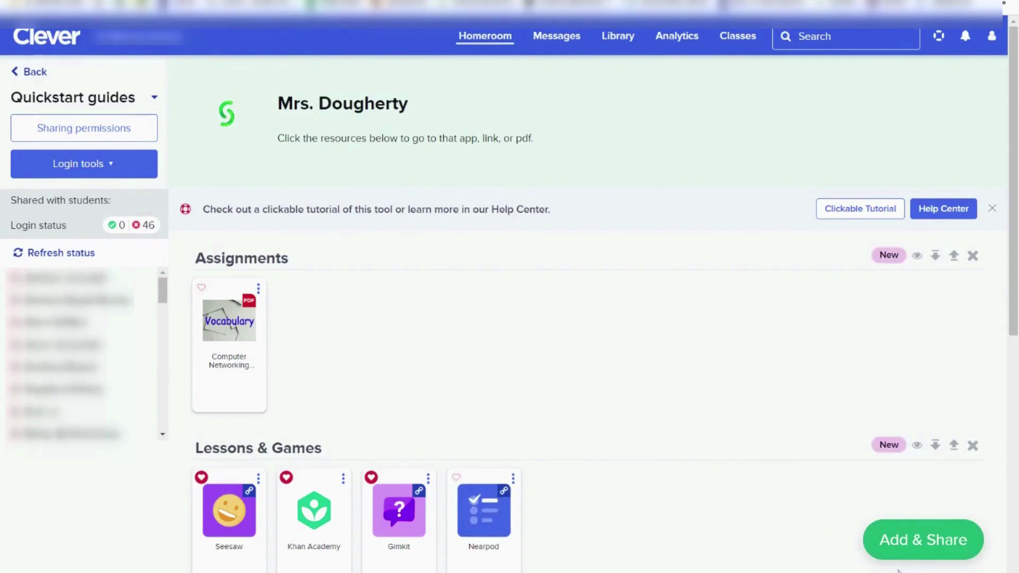
left_click(925, 552)
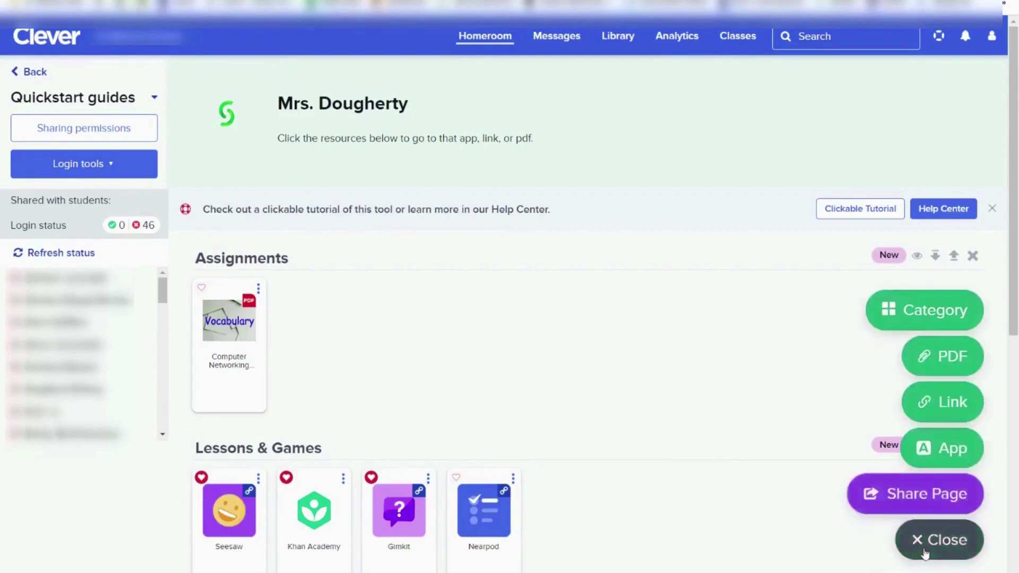
Search the app list for 'quiz', choose Quizizz and begin installing it.
left_click(975, 452)
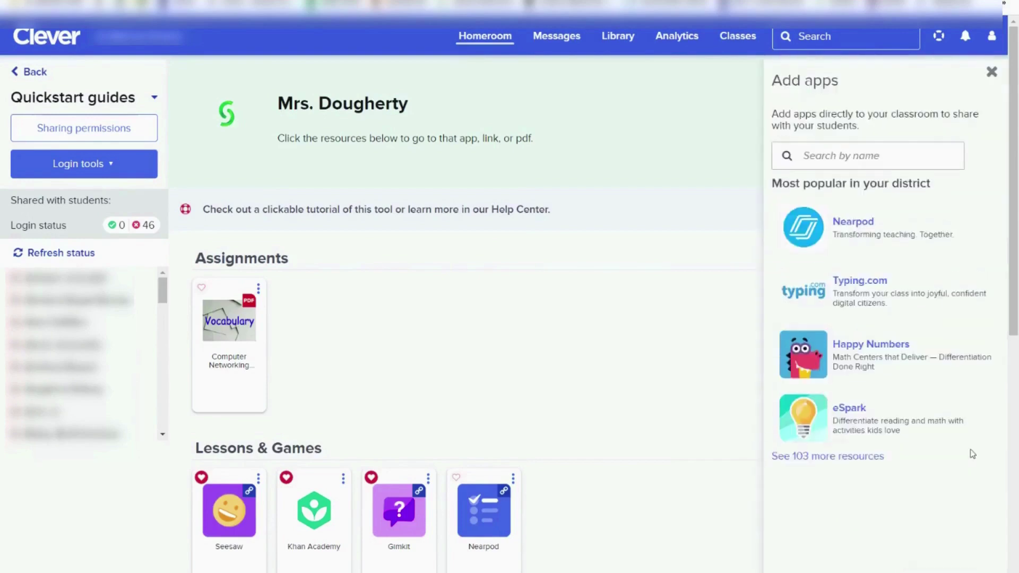
left_click(830, 151)
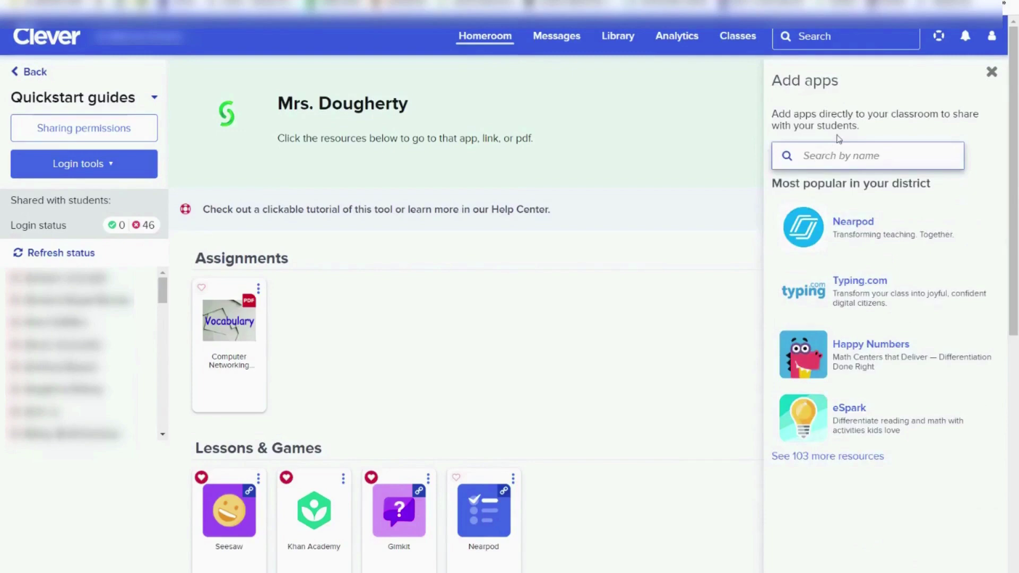
type("quizz")
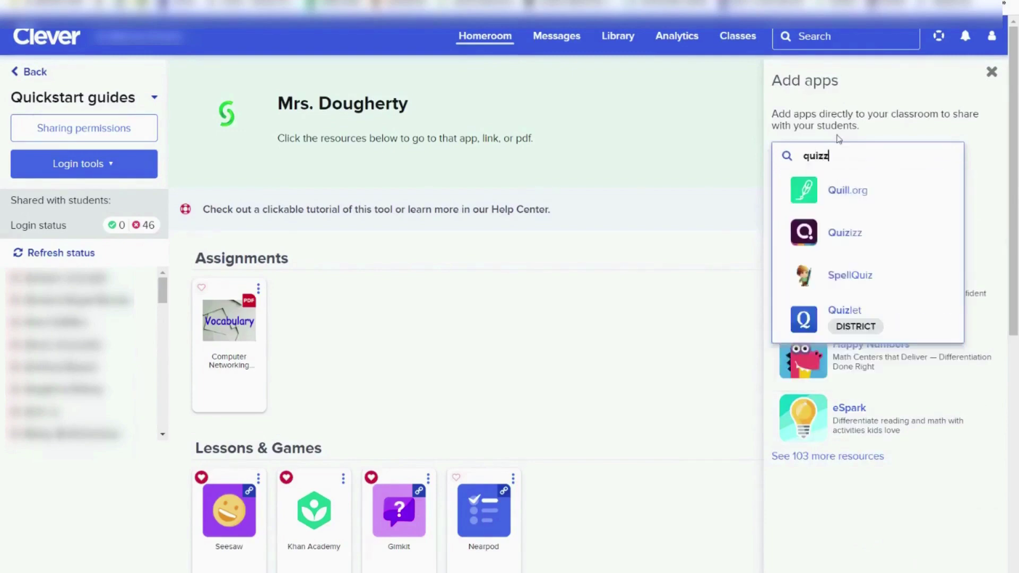
key("BackSpace")
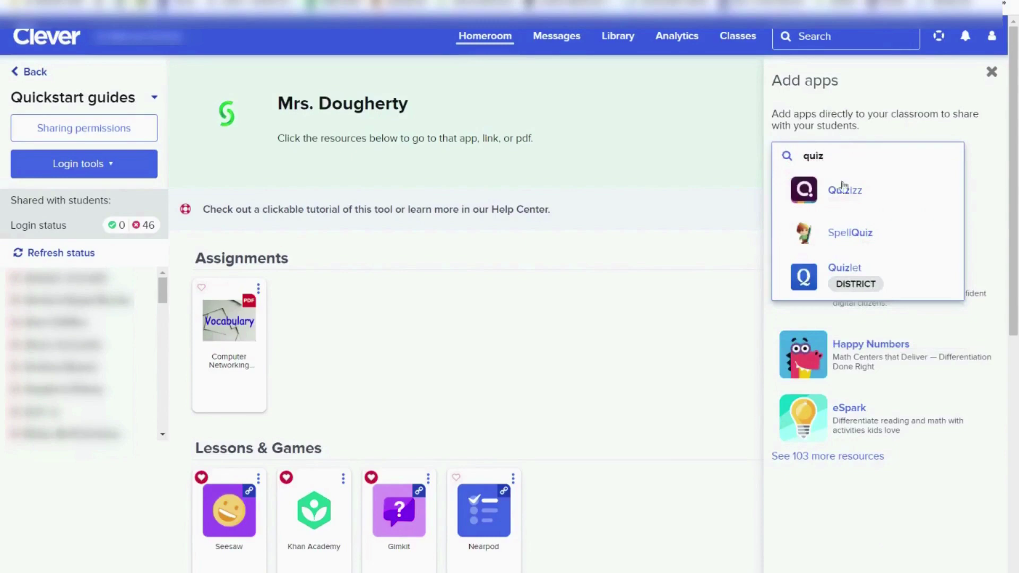
left_click(873, 198)
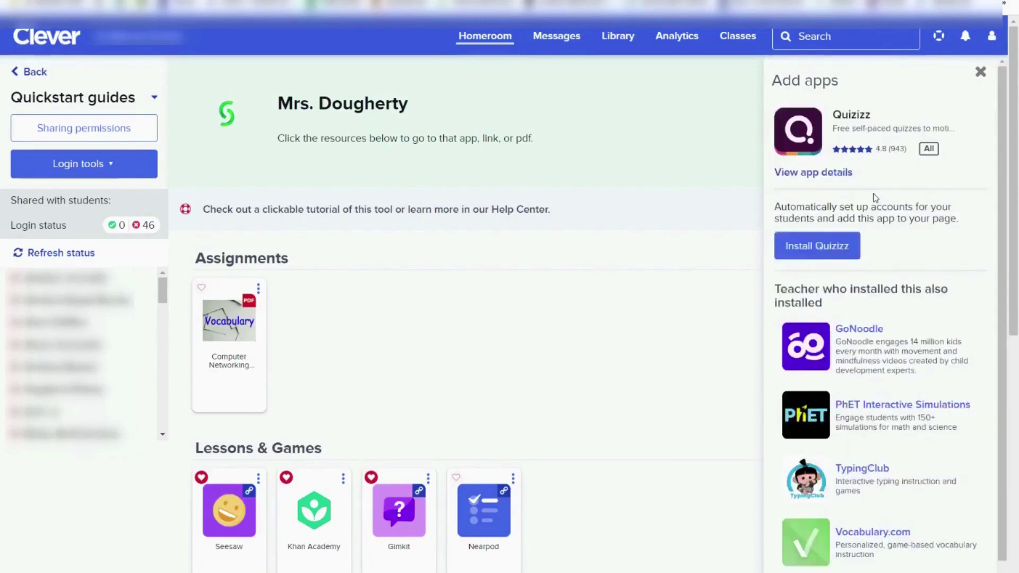
left_click(842, 250)
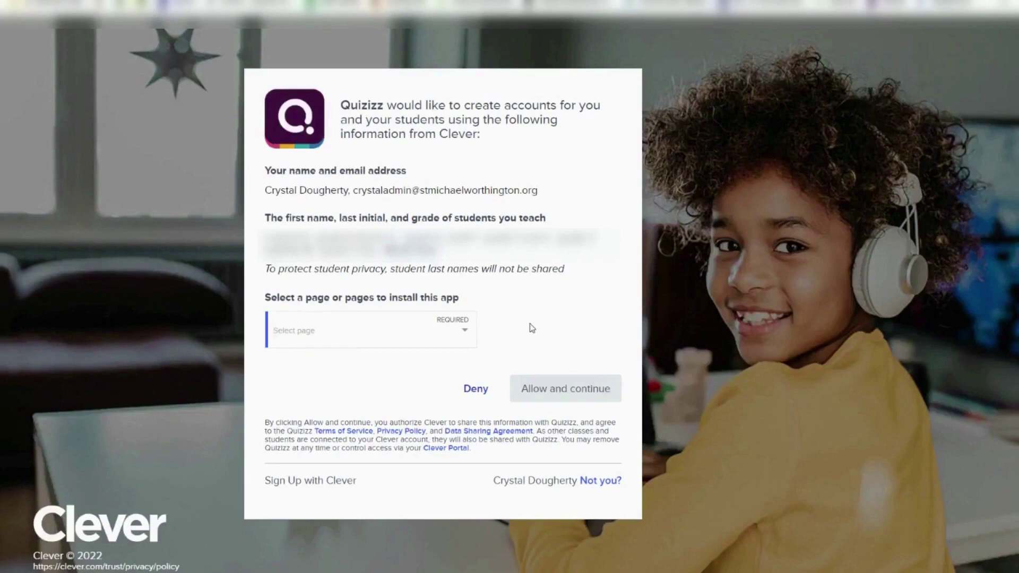
Install Quizizz on the Mrs. Dougherty page, approving student account creation.
left_click(466, 334)
left_click(342, 365)
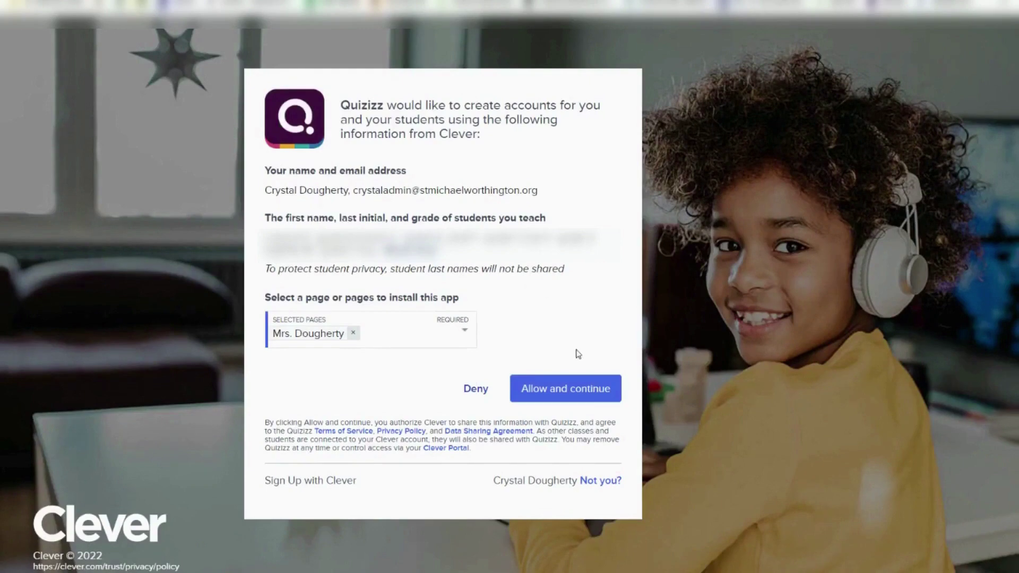
left_click(573, 395)
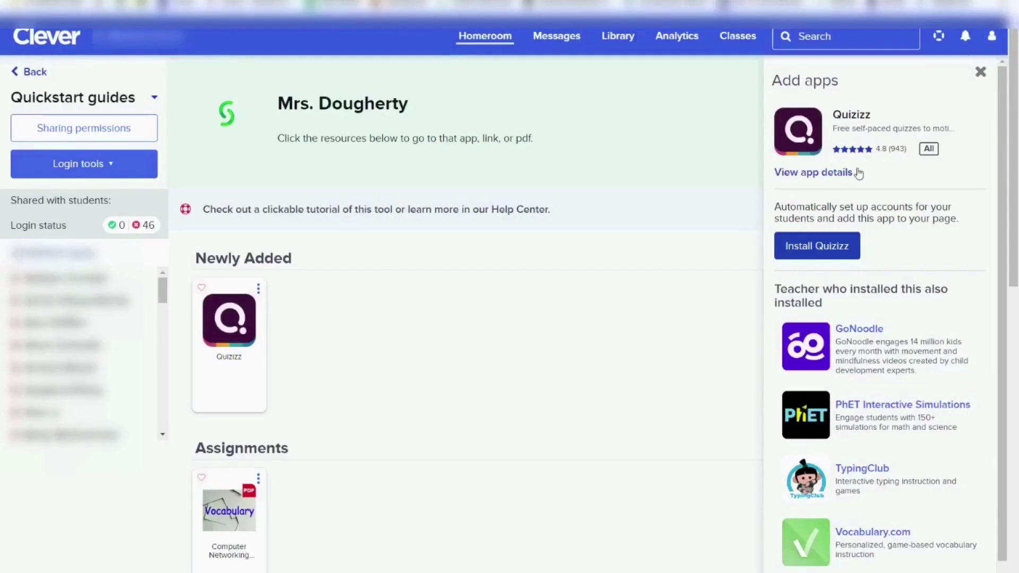
left_click(980, 71)
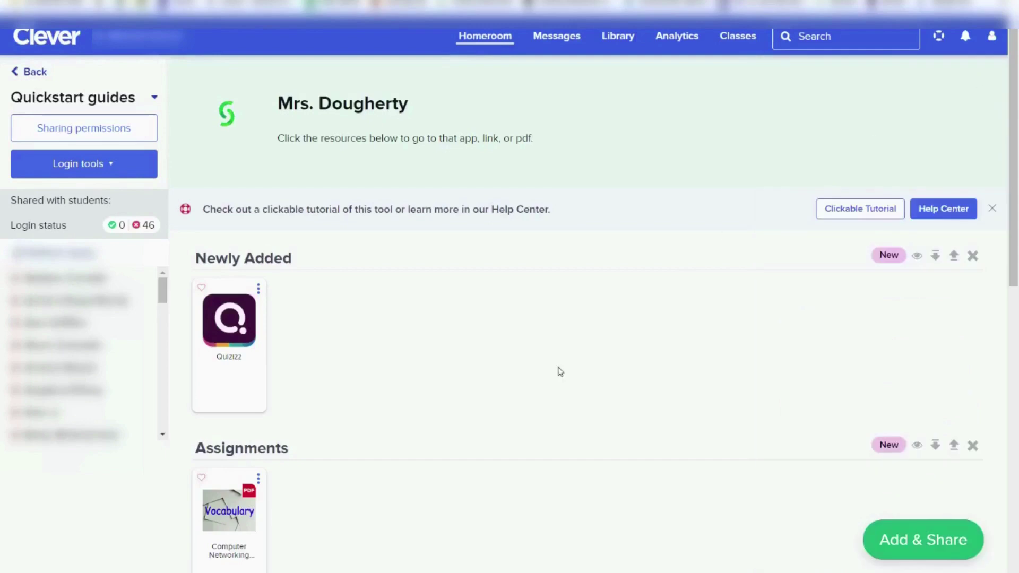
Drag the Quizizz card from Newly Added to the end of Lessons & Games.
scroll(515, 339, "down", 1)
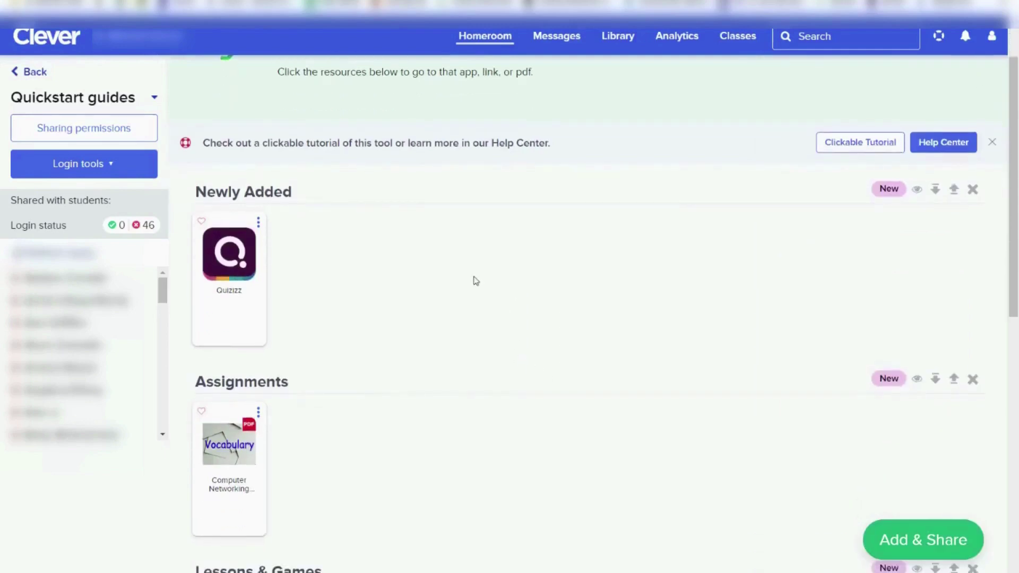
scroll(473, 280, "down", 1)
left_click_drag(241, 196, 573, 545)
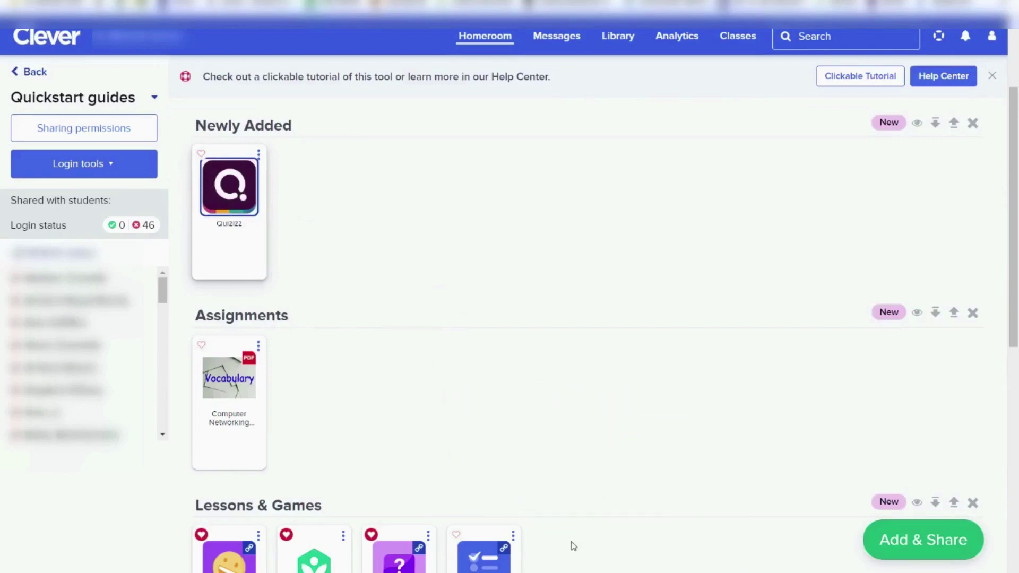
scroll(708, 350, "down", 1)
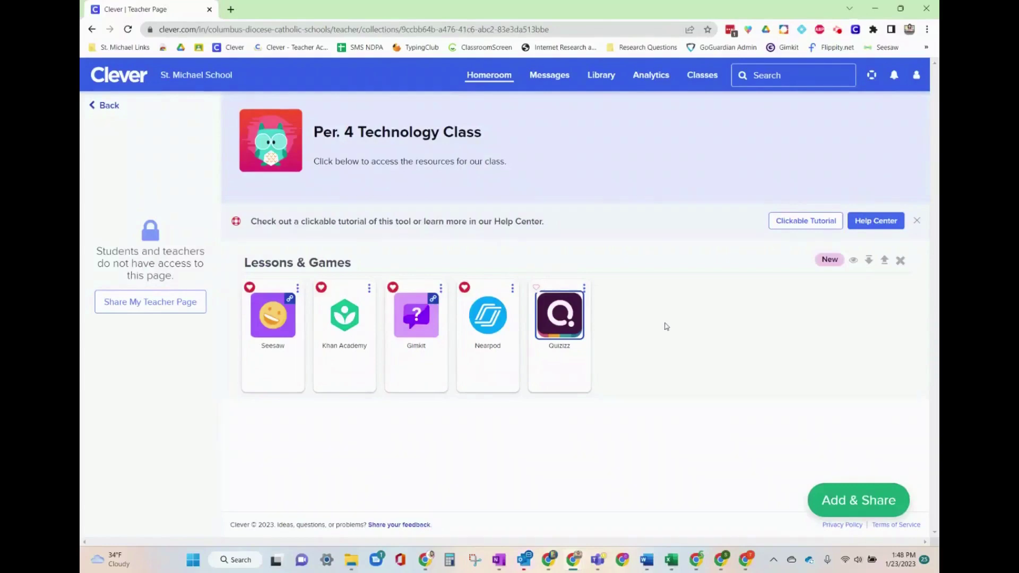
Launch Quizizz, enter the school's zipcode and pick the school from the list.
left_click(562, 317)
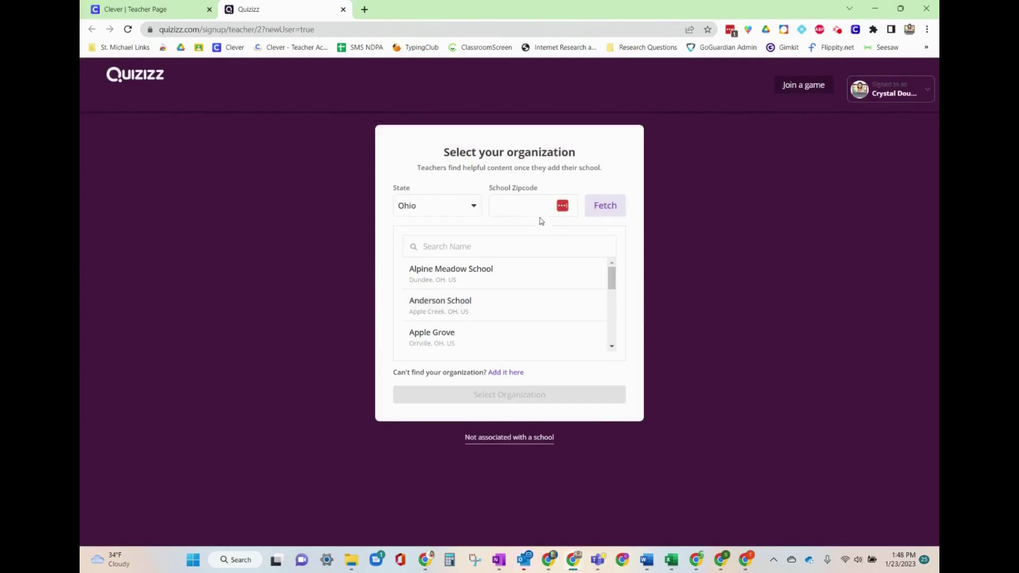
left_click(531, 200)
type("43085")
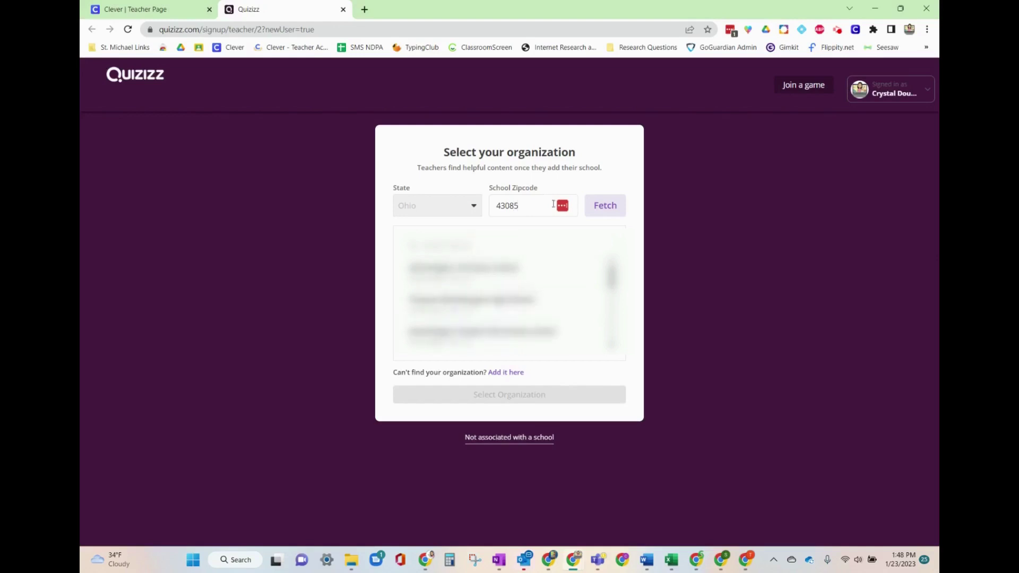
scroll(509, 292, "down", 2)
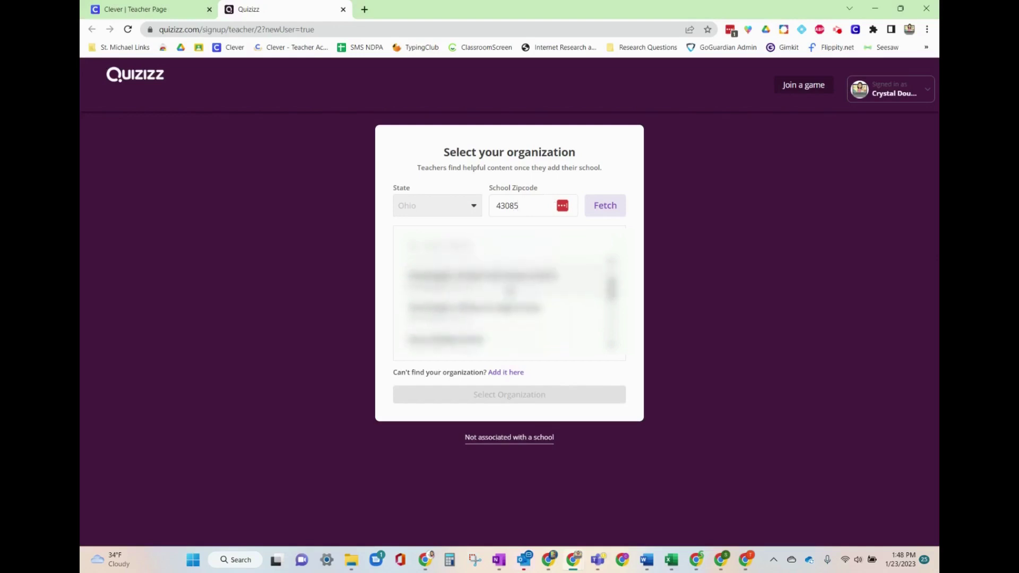
scroll(510, 290, "down", 2)
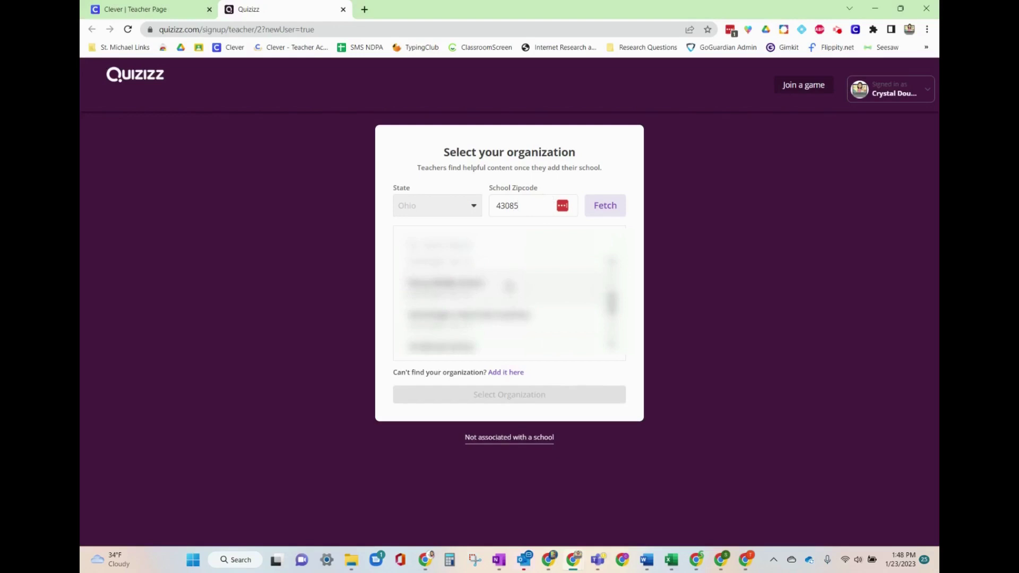
scroll(509, 286, "down", 1)
left_click(448, 297)
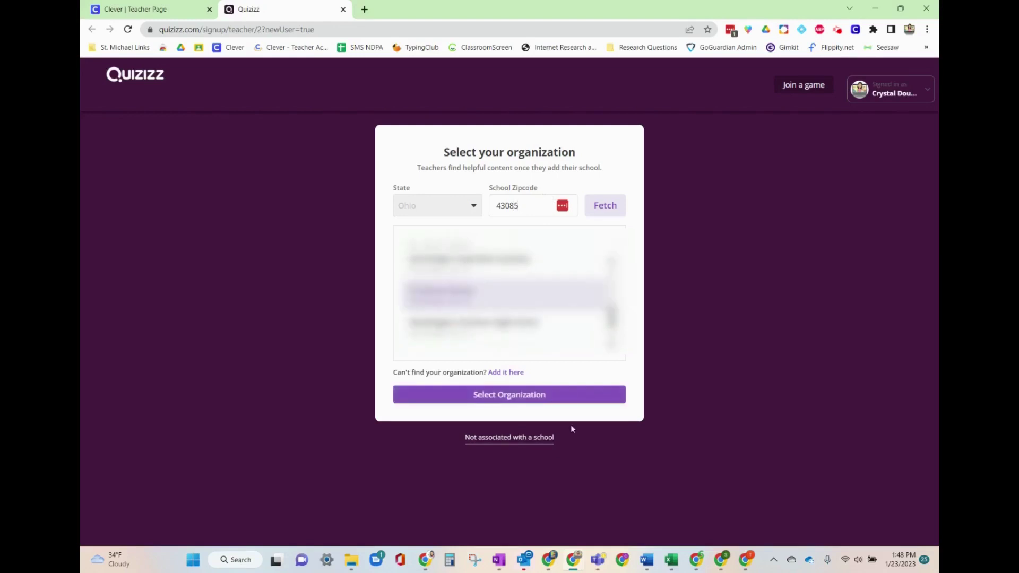
Confirm the school, choose Middle School educator, finish signup and close the Quizizz tab.
left_click(516, 399)
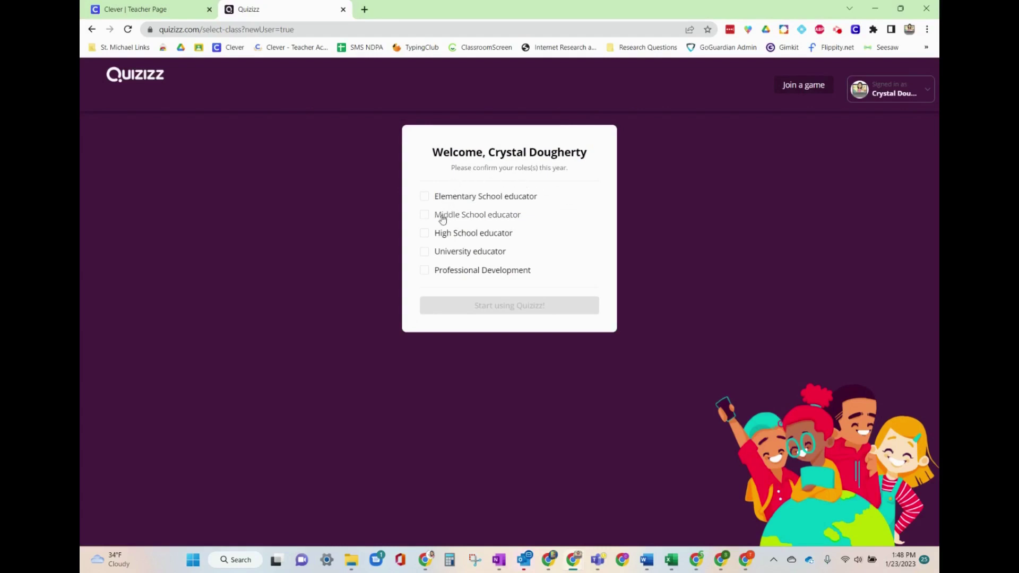
left_click(424, 215)
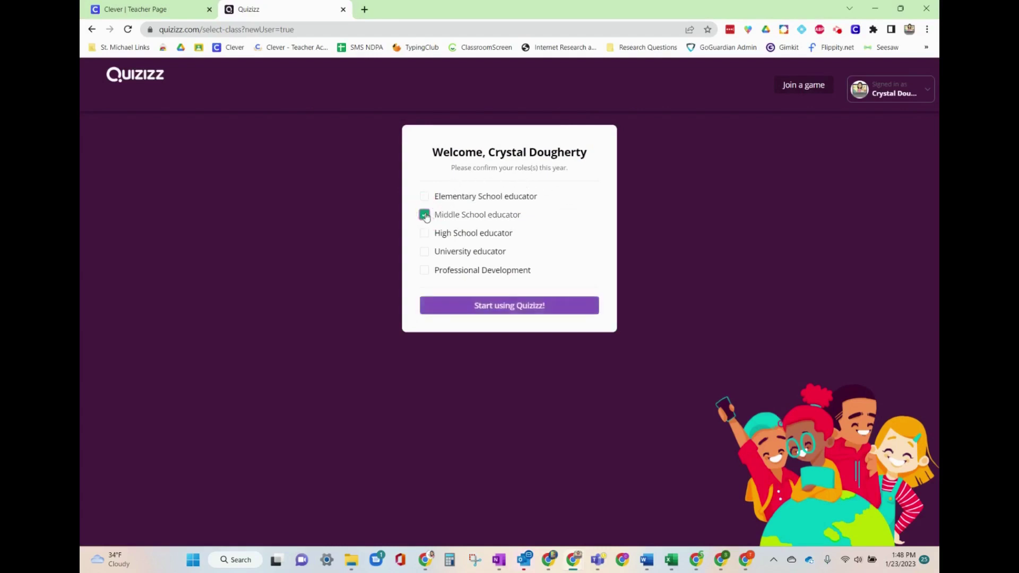
left_click(504, 306)
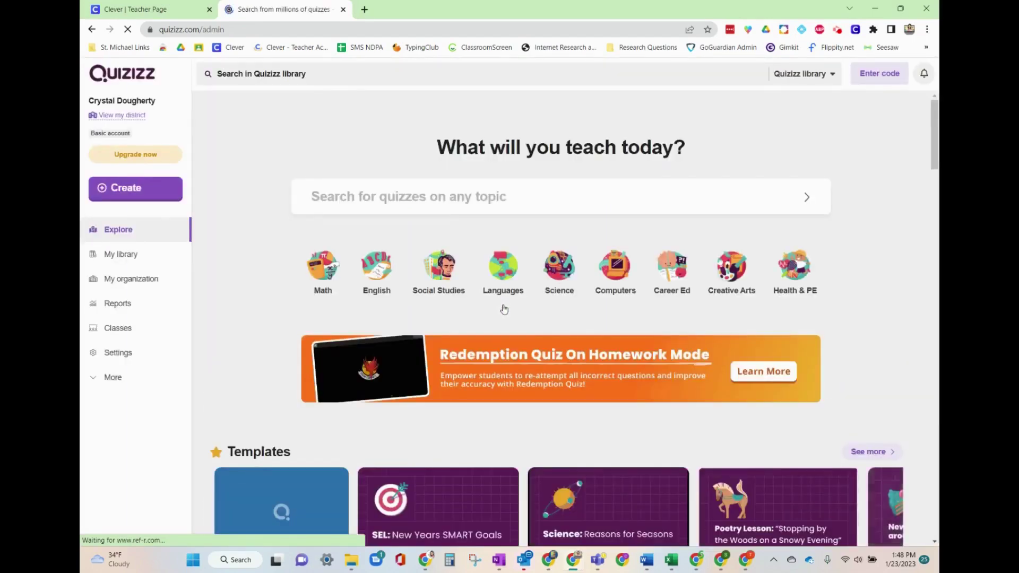
left_click(342, 10)
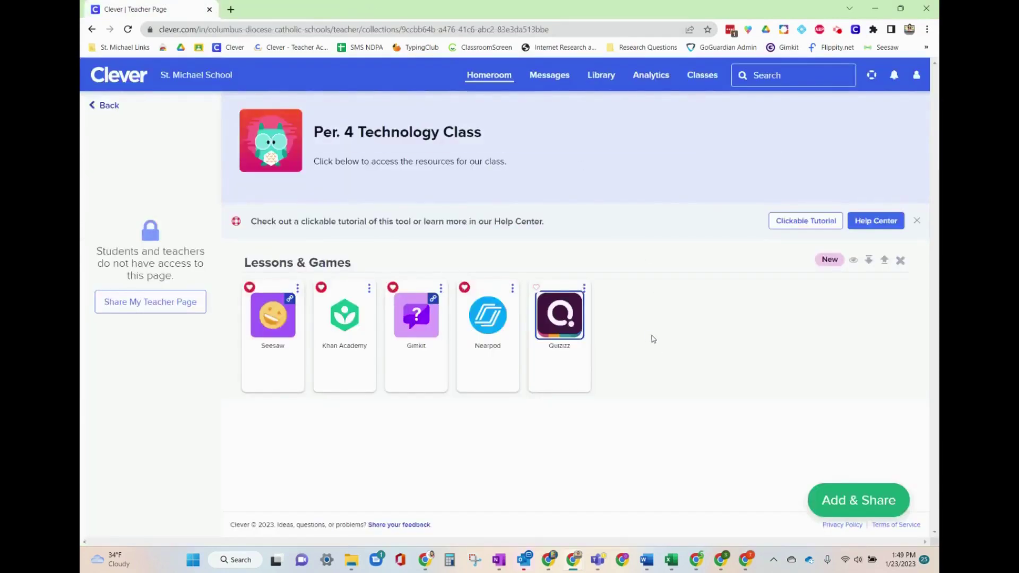
Add a new category and rename it from Untitled to Assignments.
left_click(562, 321)
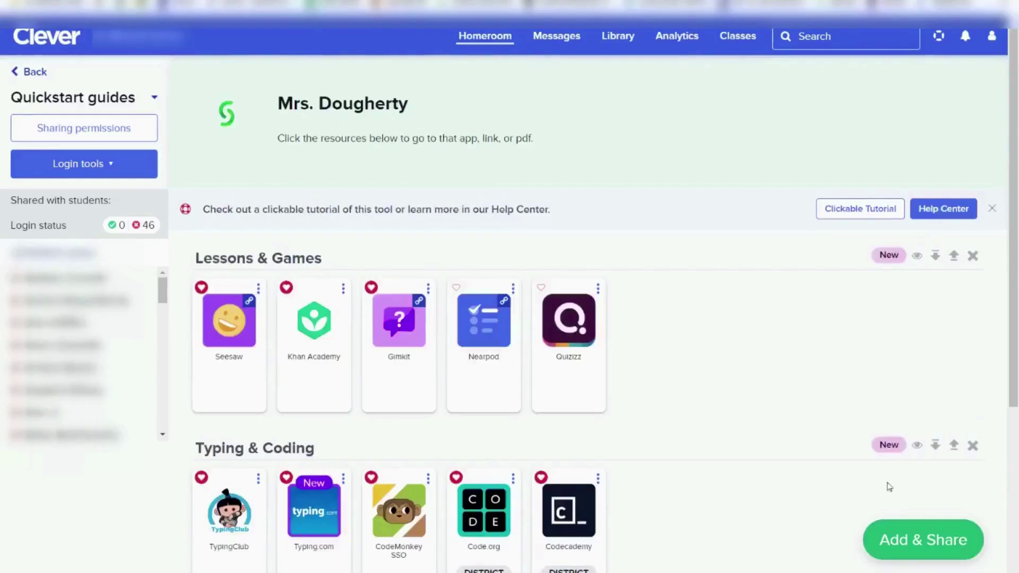
left_click(962, 552)
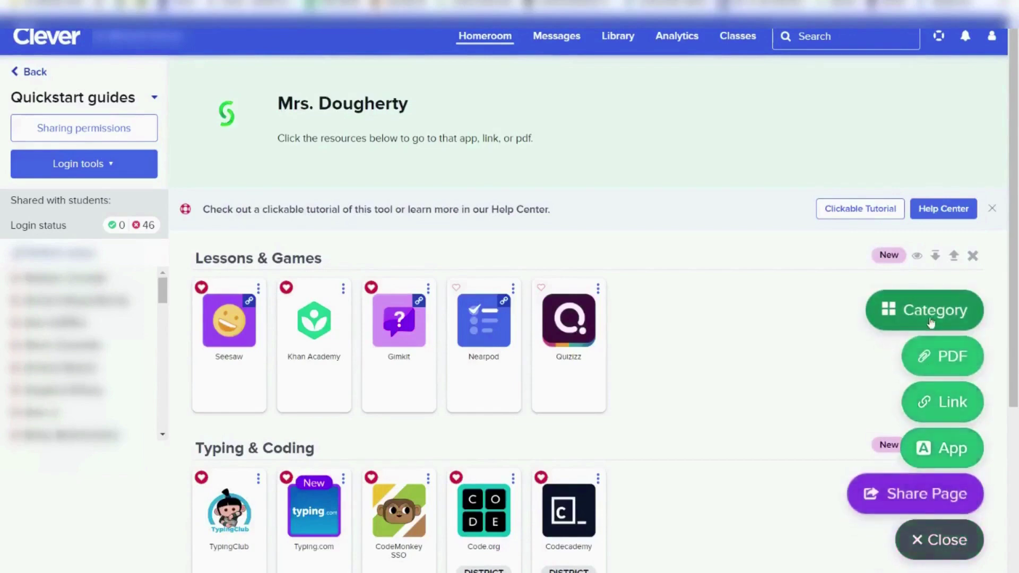
left_click(964, 315)
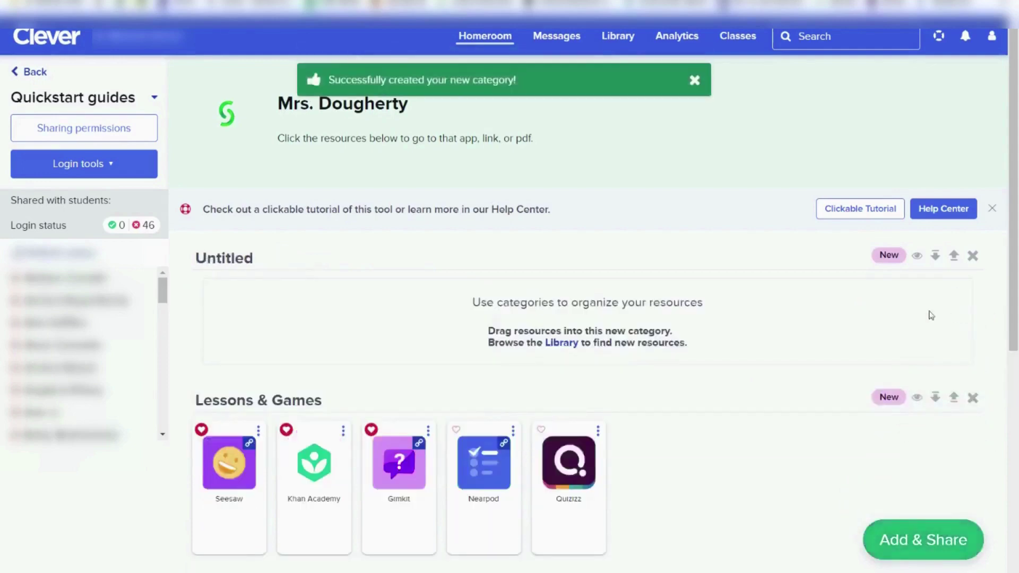
left_click(271, 260)
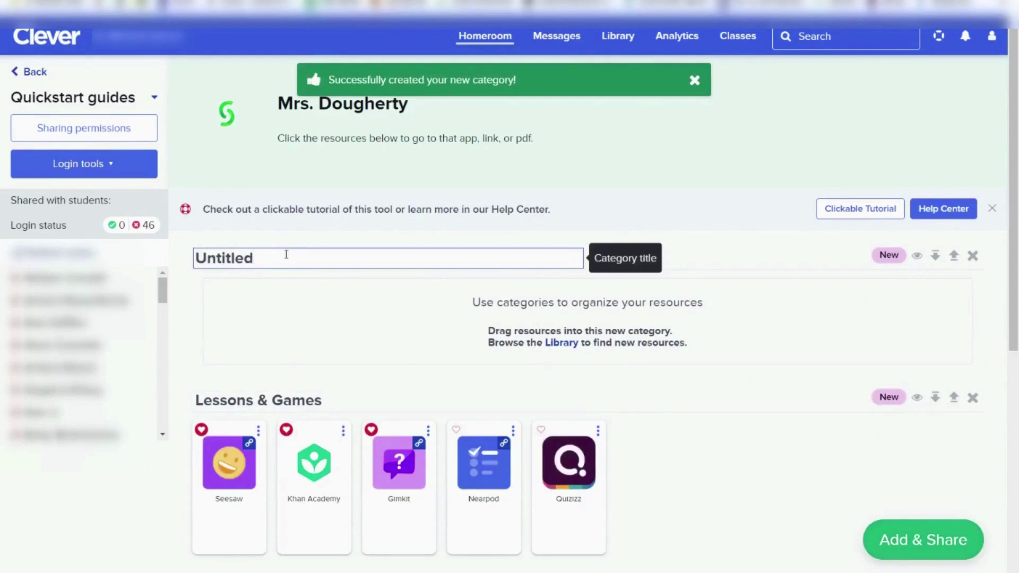
key("BackSpace")
key("BackSpace")
key("BackSpace")
key("BackSpace")
key("BackSpace")
key("BackSpace")
key("BackSpace")
key("BackSpace")
type("Assignments")
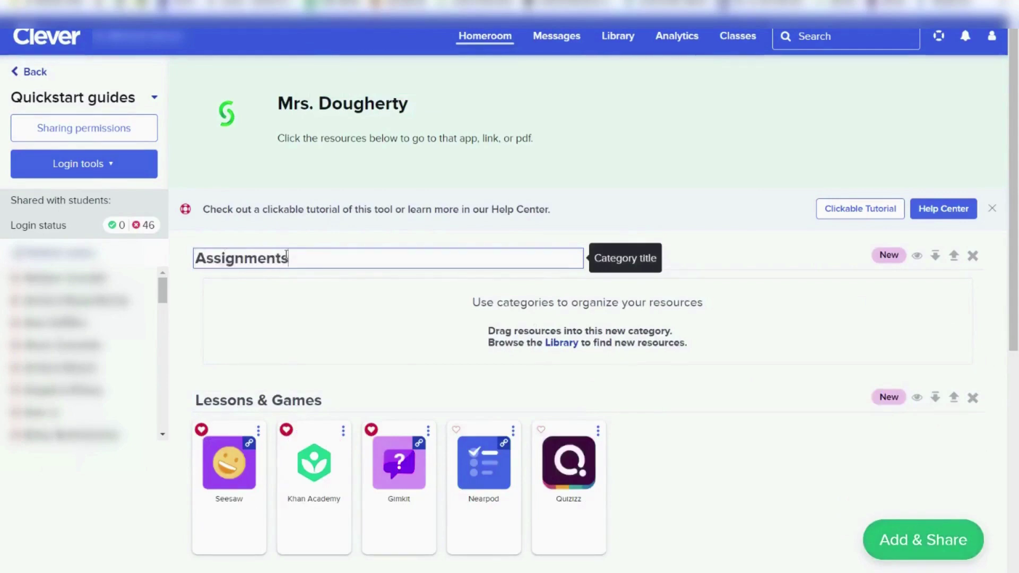
left_click(665, 260)
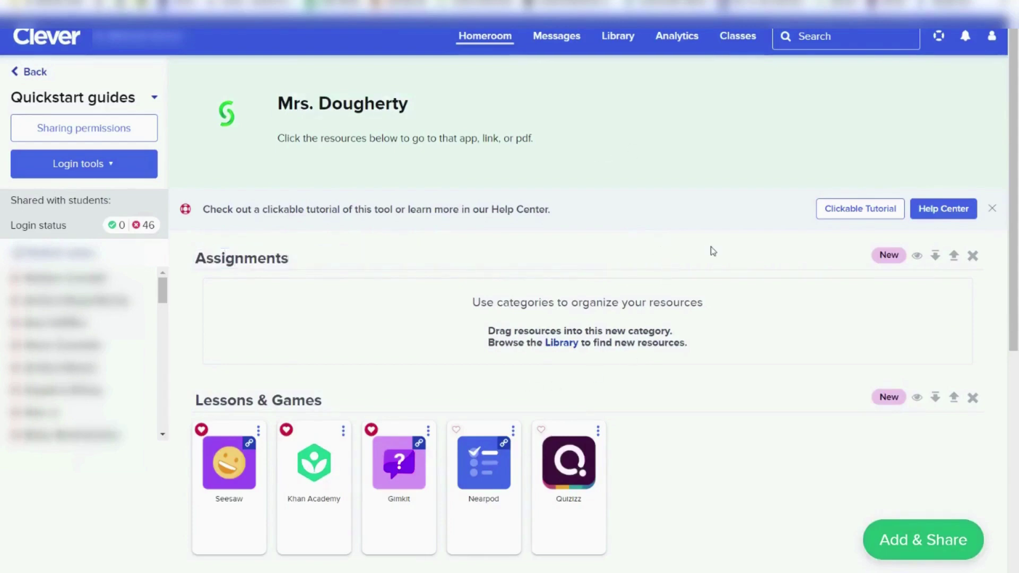
Upload the network course vocab PDF and name it Computer Networking Vocab.
left_click(961, 554)
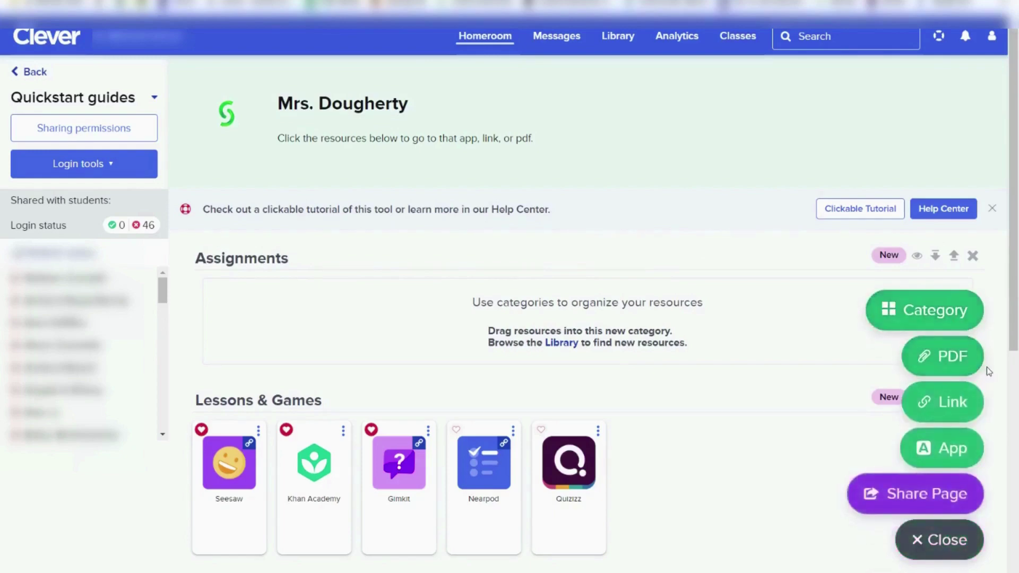
left_click(947, 363)
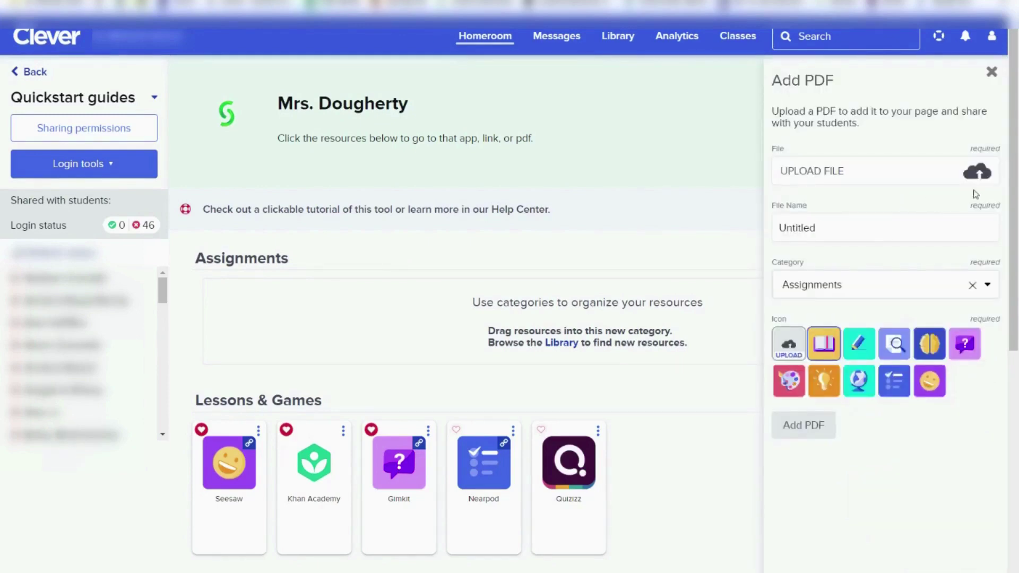
left_click(983, 180)
double_click(272, 91)
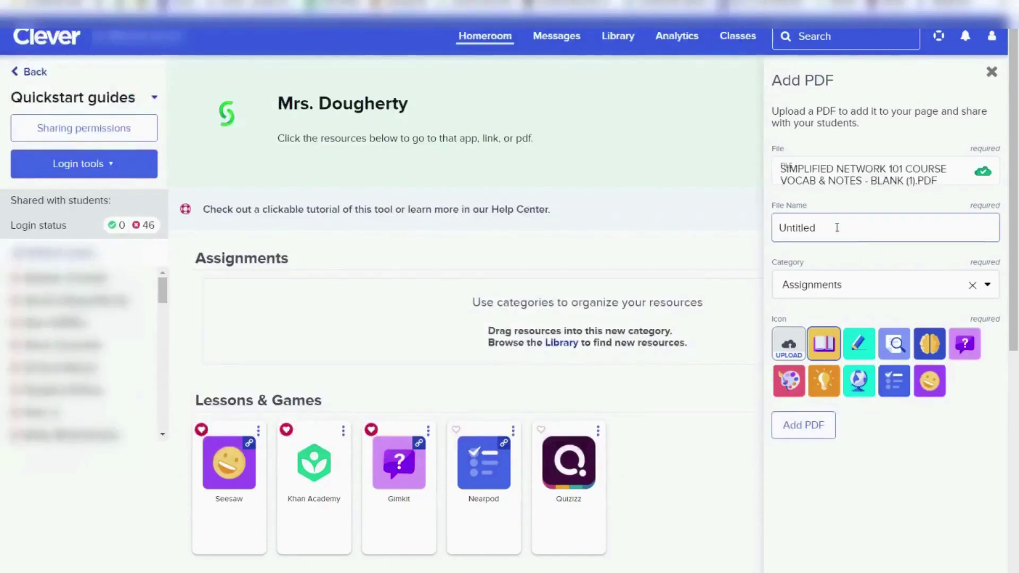
double_click(802, 227)
type("Computer")
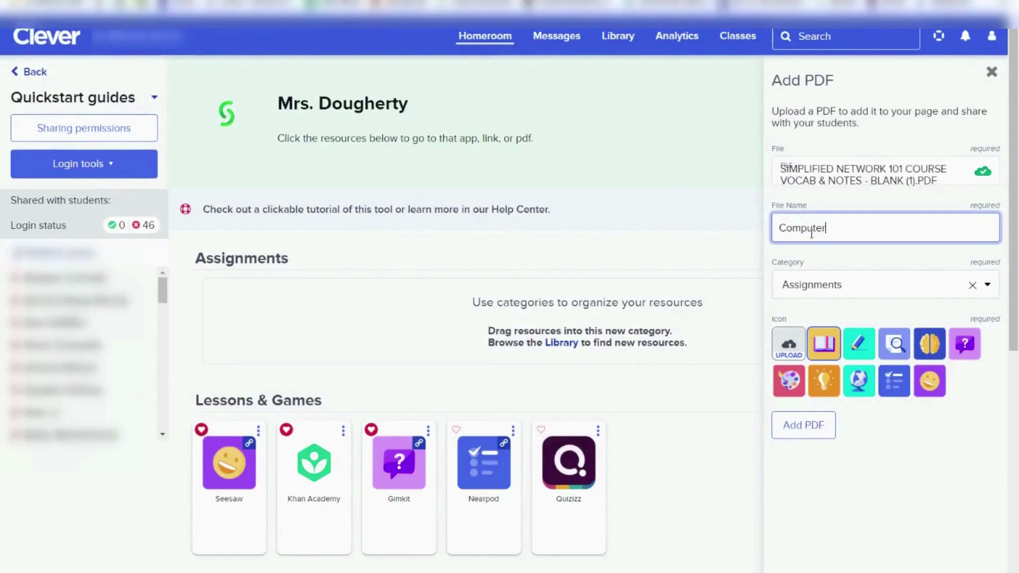
type(" Networking Vocabulary")
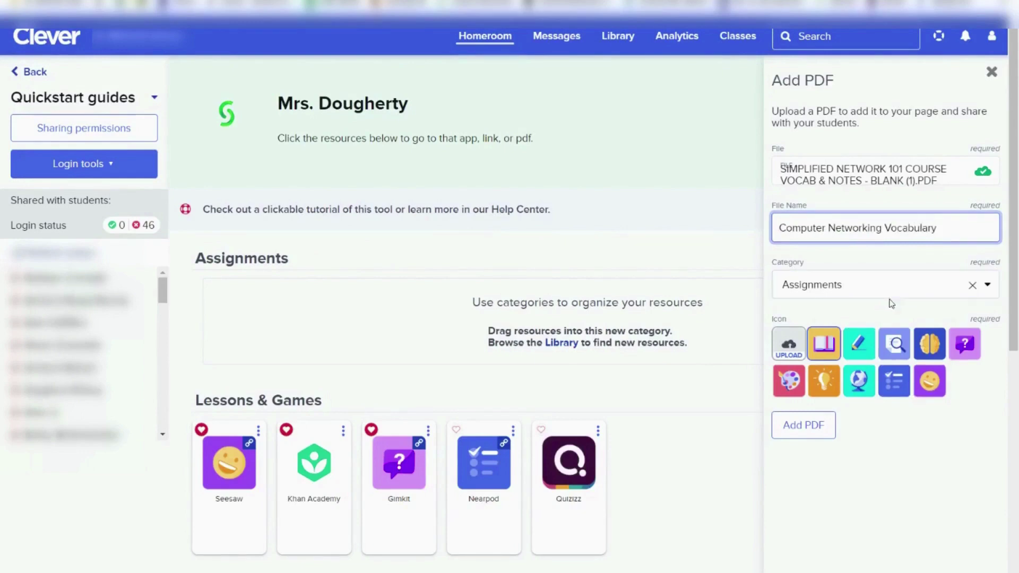
Give the PDF the Vocabulary image as its icon and add it to Assignments.
left_click(798, 348)
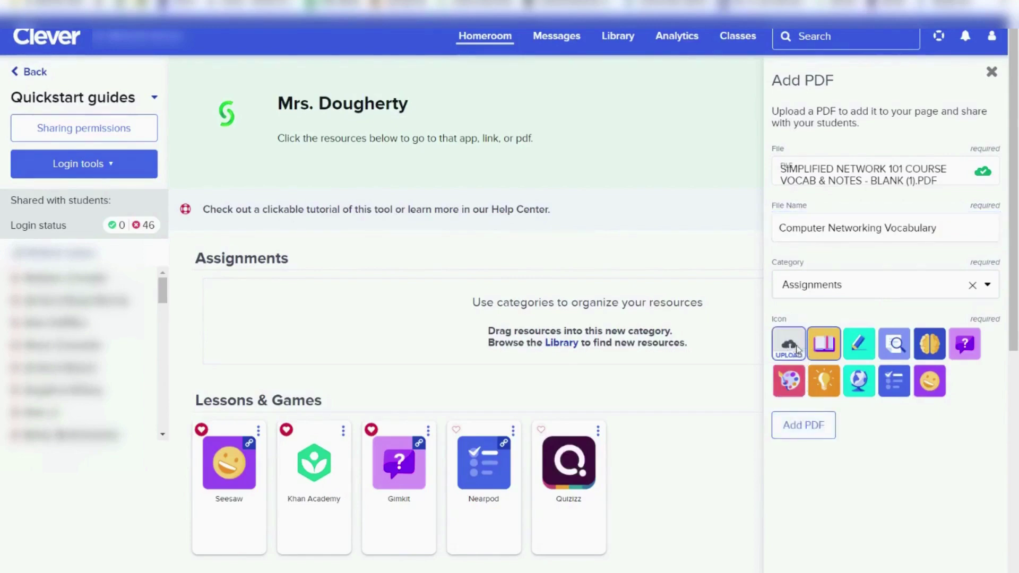
double_click(694, 268)
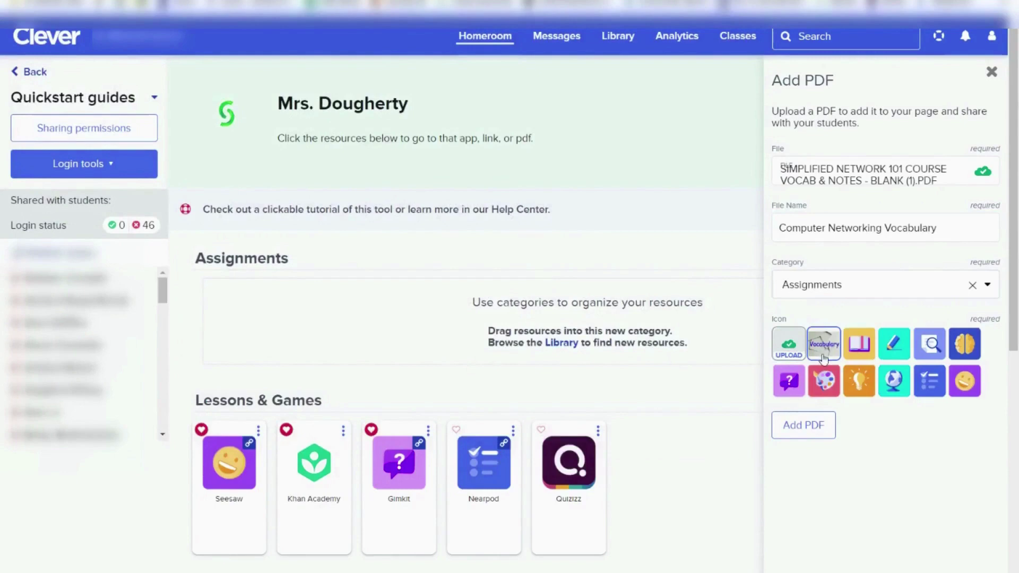
left_click(799, 433)
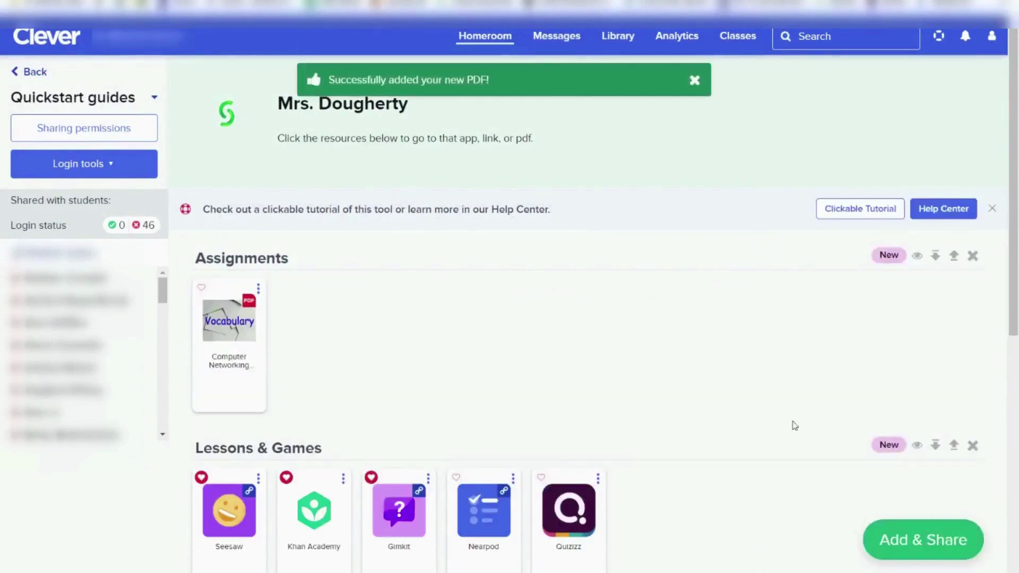